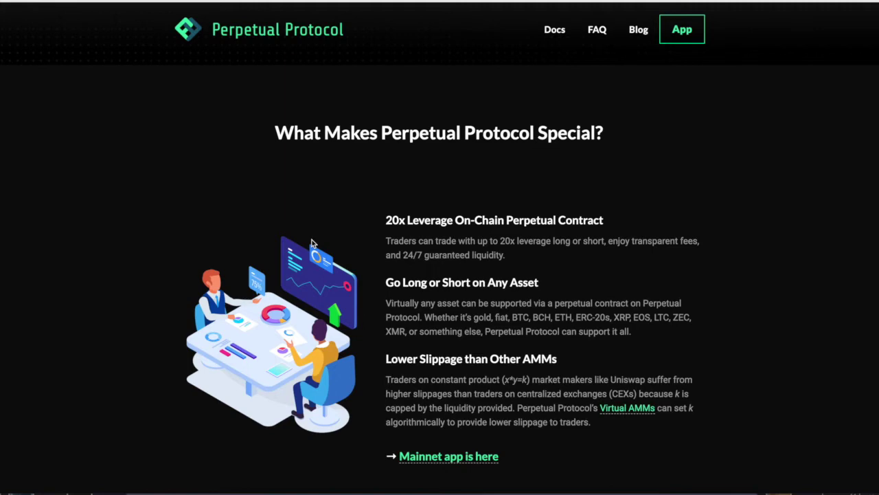
# - Read the homepage sections on what makes Perpetual Protocol special and how the protocol works
pyautogui.scroll(-4, 309, 306)
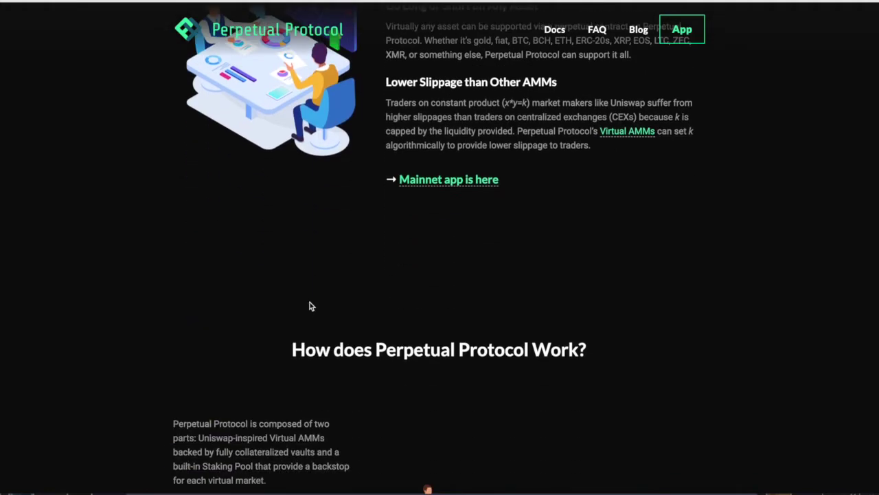
pyautogui.scroll(-5, 309, 302)
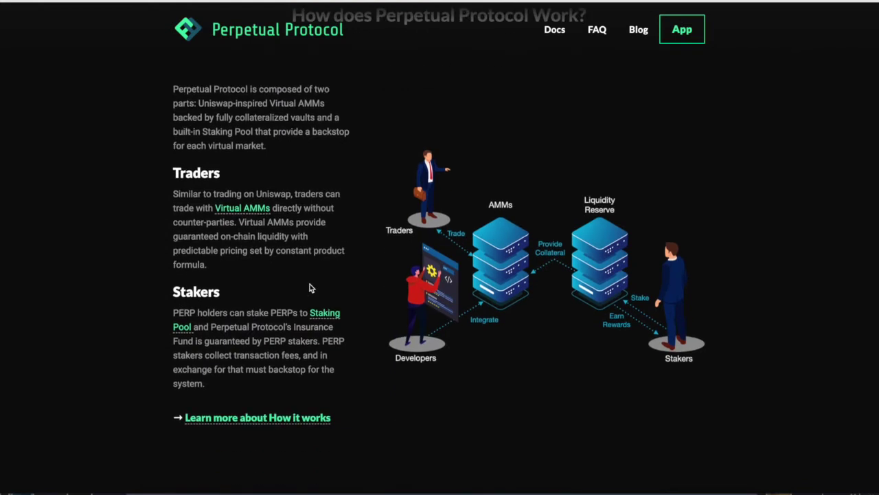
pyautogui.scroll(1, 277, 280)
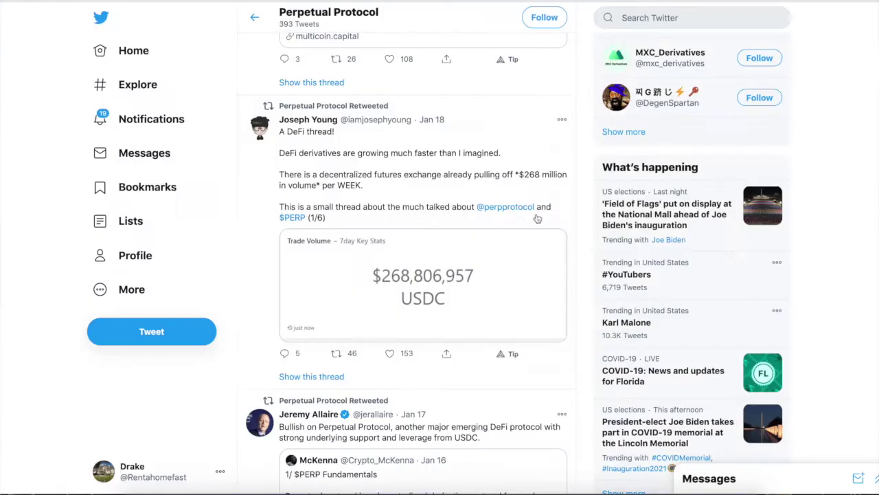
# - Examine the retweeted DeFi thread on Perpetual Protocol's Twitter feed and the PERP token's CoinGecko page
pyautogui.scroll(2, 481, 261)
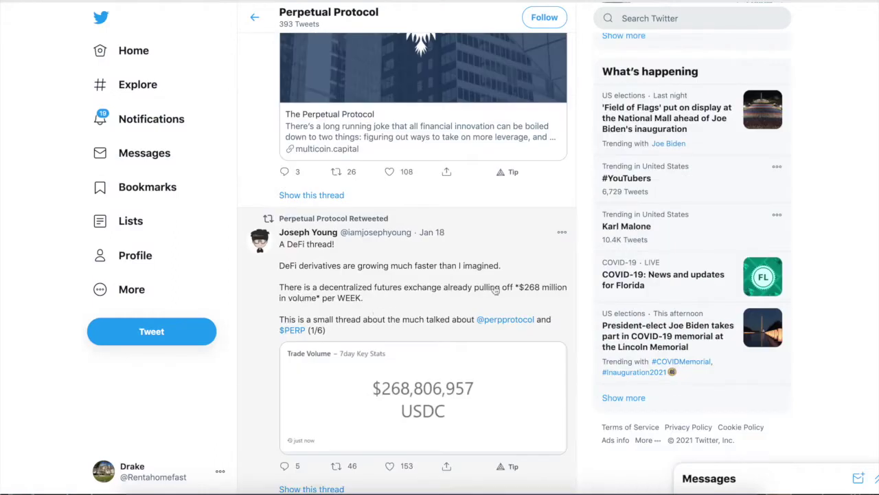
pyautogui.moveTo(519, 289); pyautogui.dragTo(554, 312)
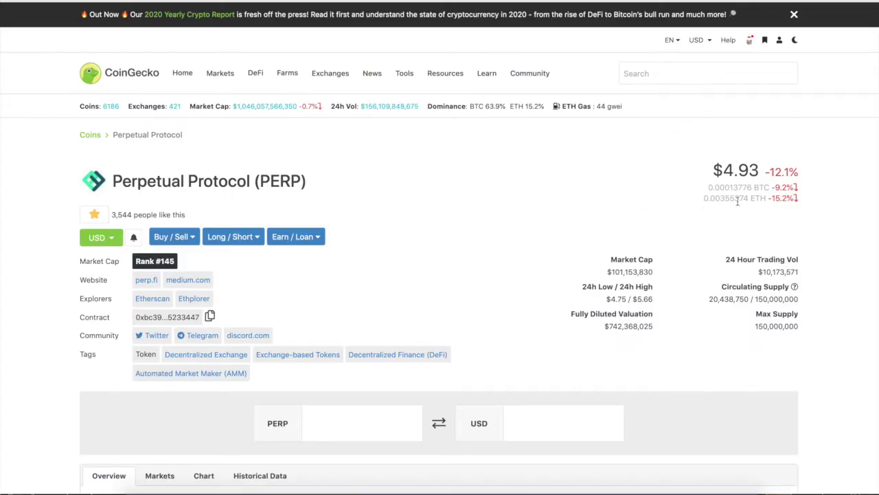
pyautogui.scroll(-3, 737, 201)
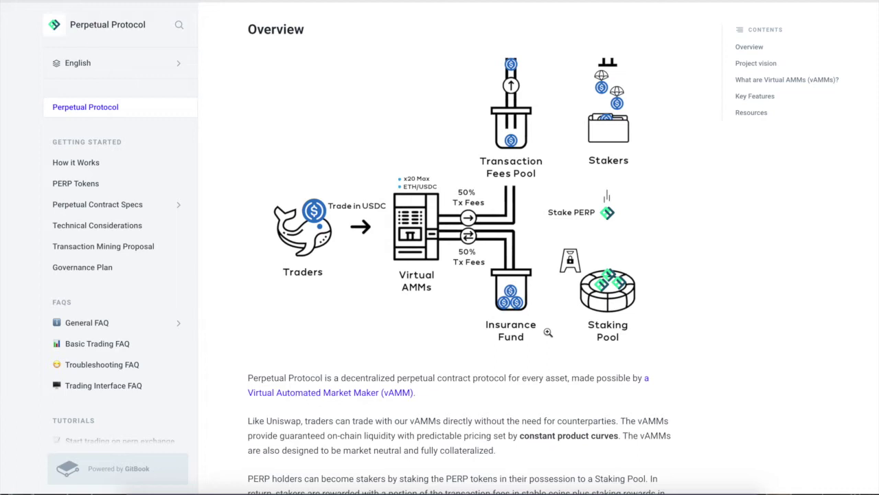
# - Read the docs' Project vision goal statement and the key features on leveraged perpetual contracts and quick setup and withdrawals
pyautogui.scroll(-8, 548, 331)
pyautogui.moveTo(248, 47); pyautogui.dragTo(373, 67)
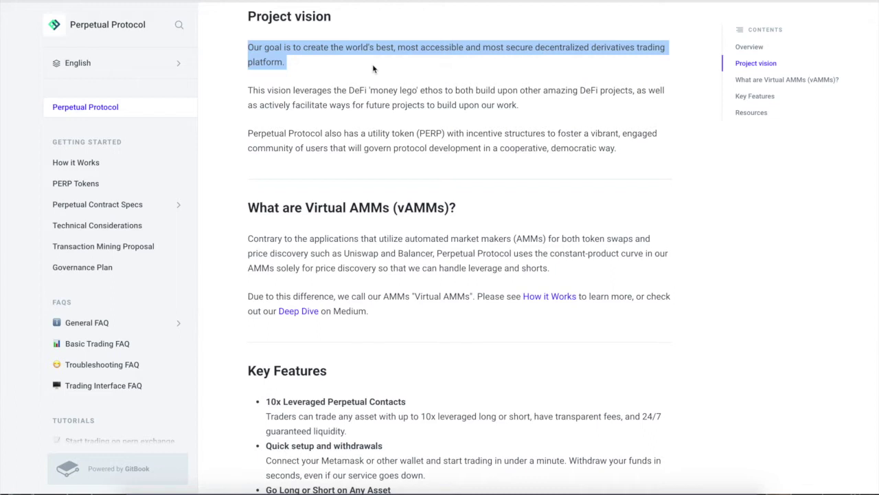
pyautogui.scroll(-3, 373, 66)
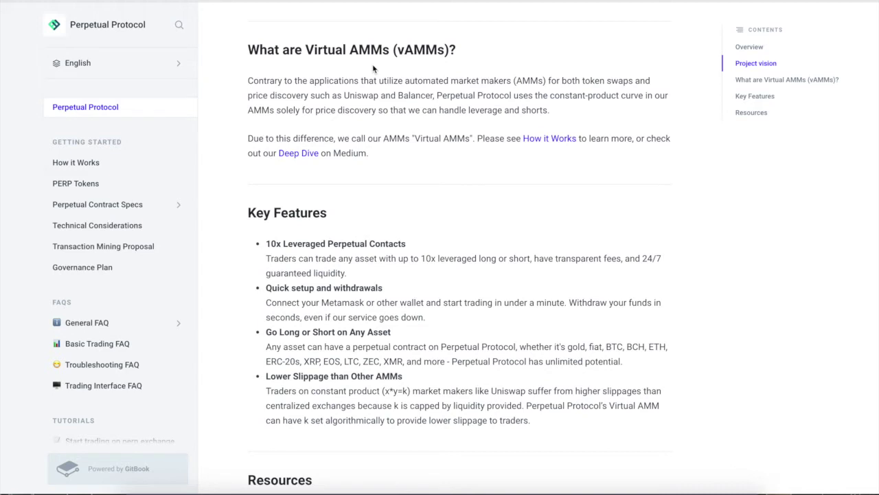
pyautogui.moveTo(265, 244); pyautogui.dragTo(411, 246)
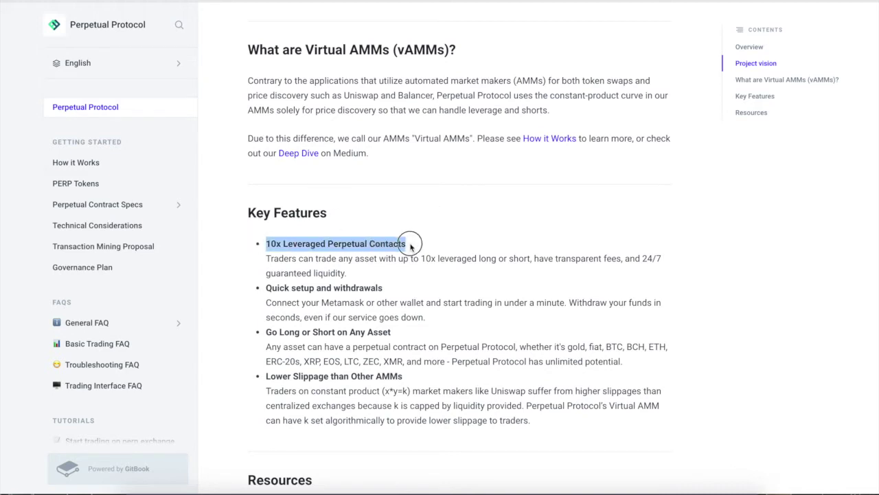
pyautogui.moveTo(399, 289); pyautogui.dragTo(264, 292)
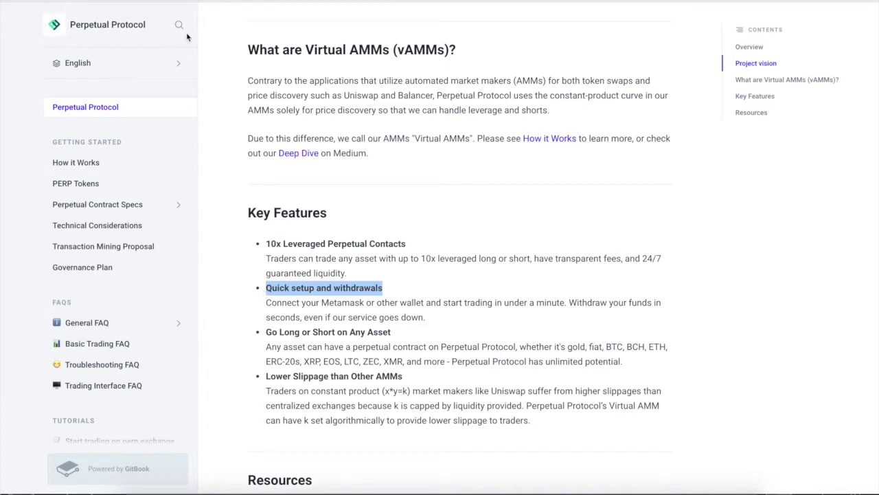
# - Read the key features on going long or short on any asset and lower slippage than other AMMs
pyautogui.scroll(-1, 599, 277)
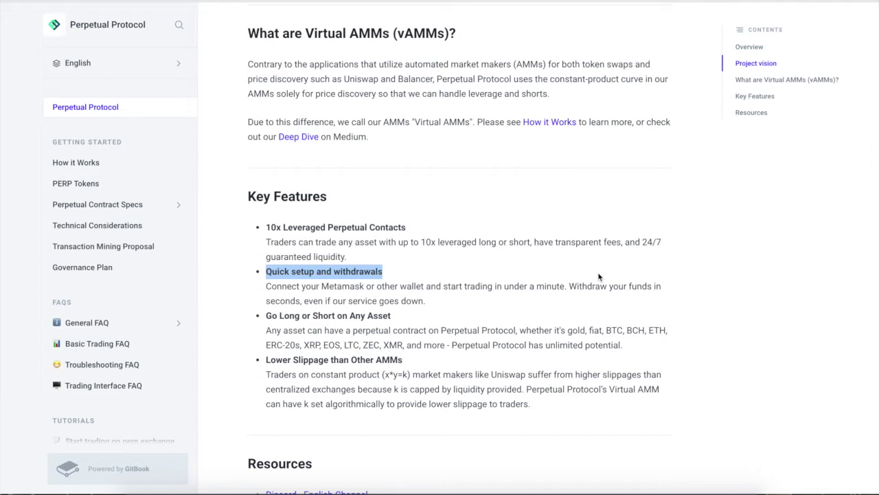
pyautogui.moveTo(391, 315); pyautogui.dragTo(283, 316)
pyautogui.moveTo(261, 351); pyautogui.dragTo(417, 348)
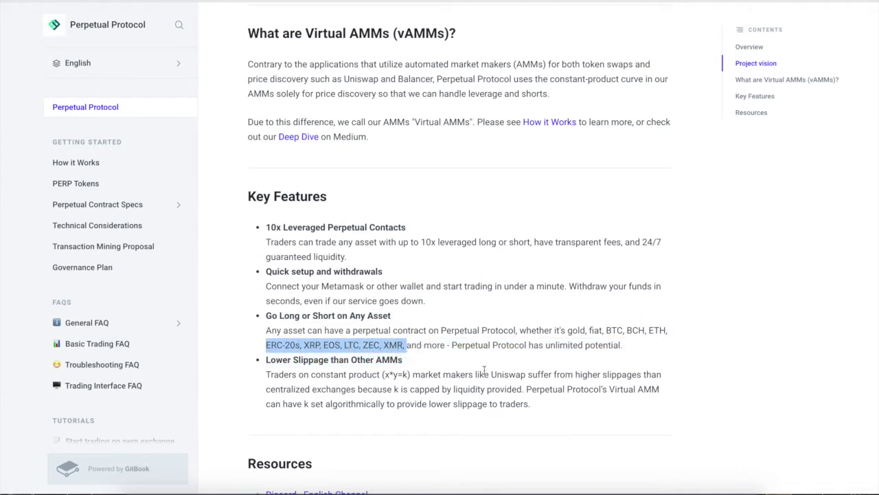
pyautogui.moveTo(470, 345); pyautogui.dragTo(640, 347)
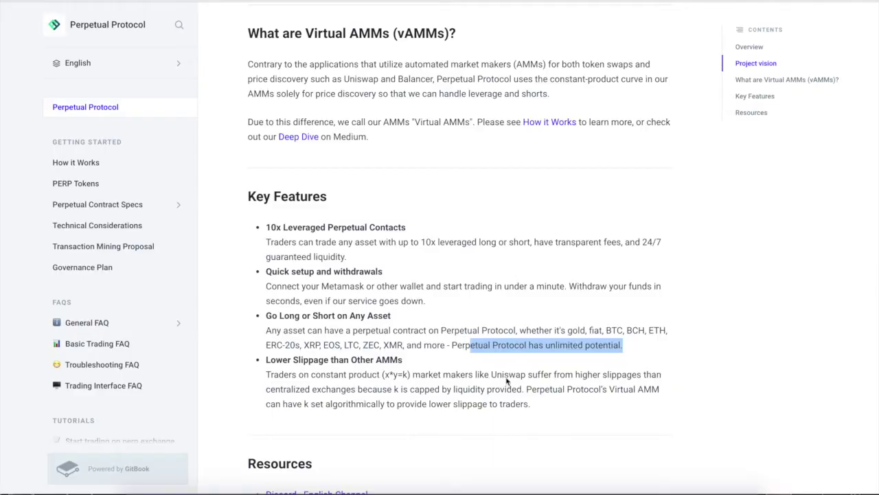
pyautogui.scroll(-3, 634, 248)
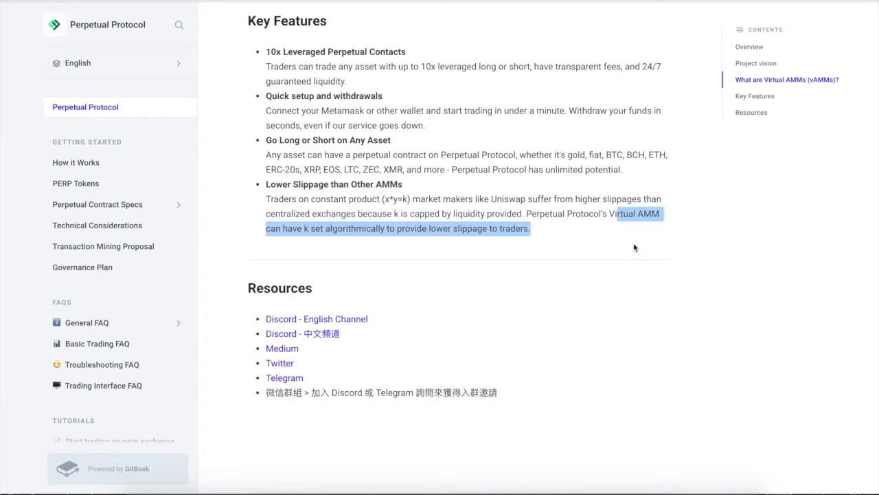
pyautogui.tripleClick(341, 231)
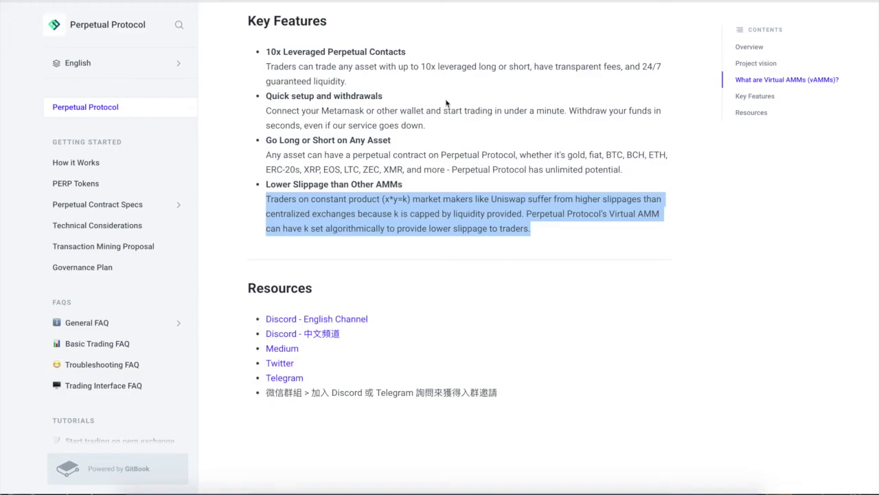
pyautogui.scroll(6, 443, 169)
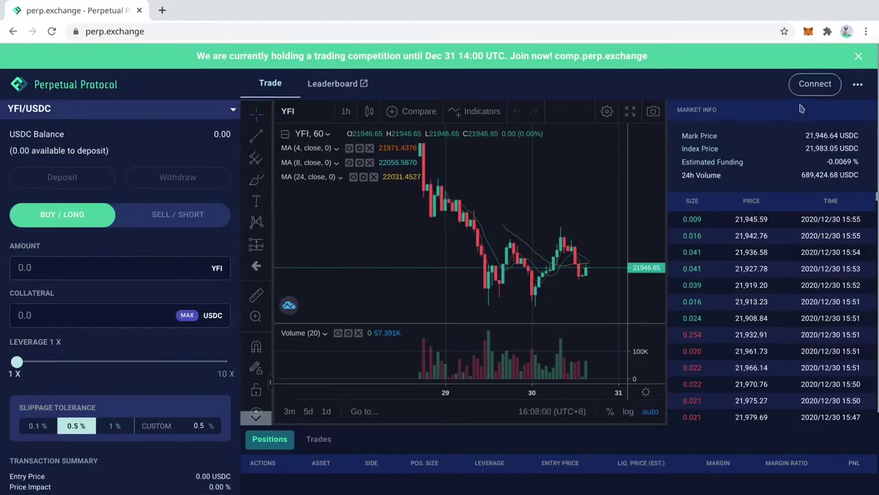
# - Connect the MetaMask wallet to perp.exchange and check the USDC available to deposit
pyautogui.click(815, 84)
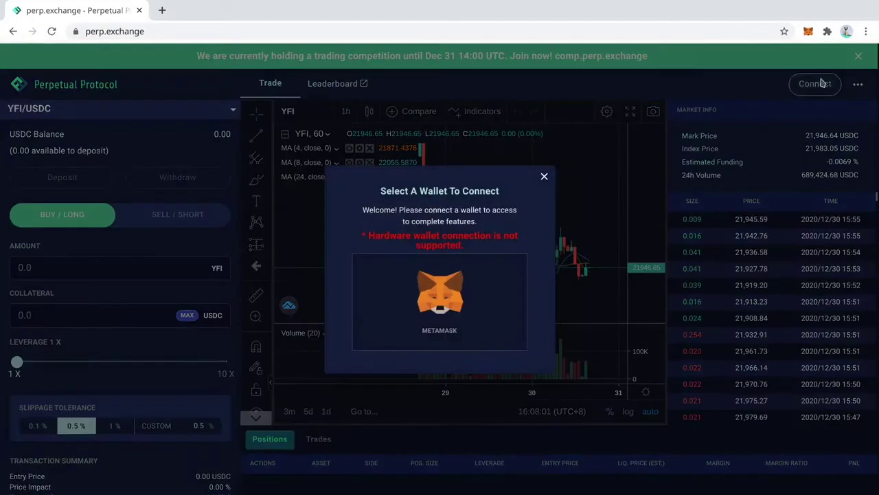
pyautogui.click(439, 308)
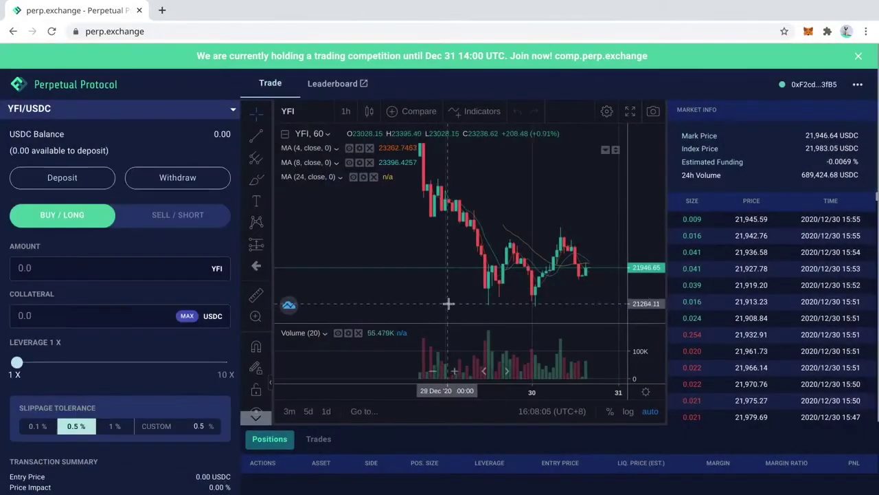
pyautogui.moveTo(10, 150); pyautogui.dragTo(50, 151)
# - Start a deposit of 100 USDC and approve the USDC spending on Layer 1 in the wallet
pyautogui.click(61, 177)
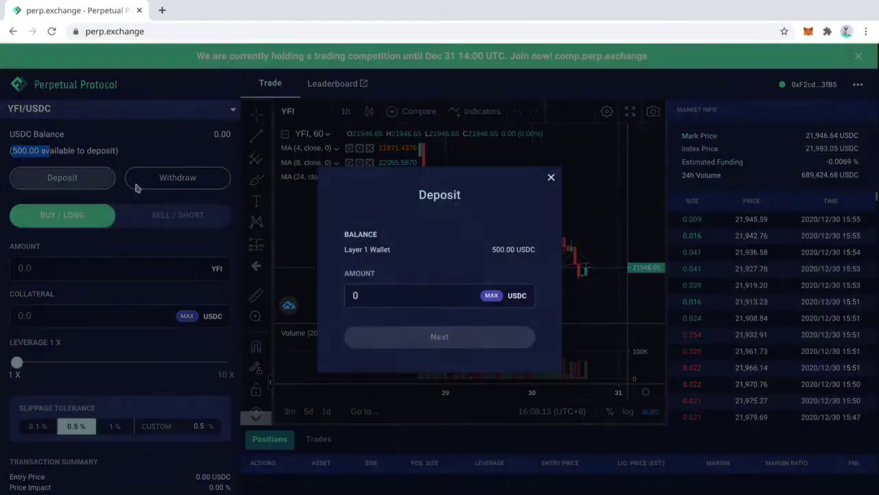
pyautogui.click(491, 295)
pyautogui.doubleClick(344, 297)
pyautogui.write('100')
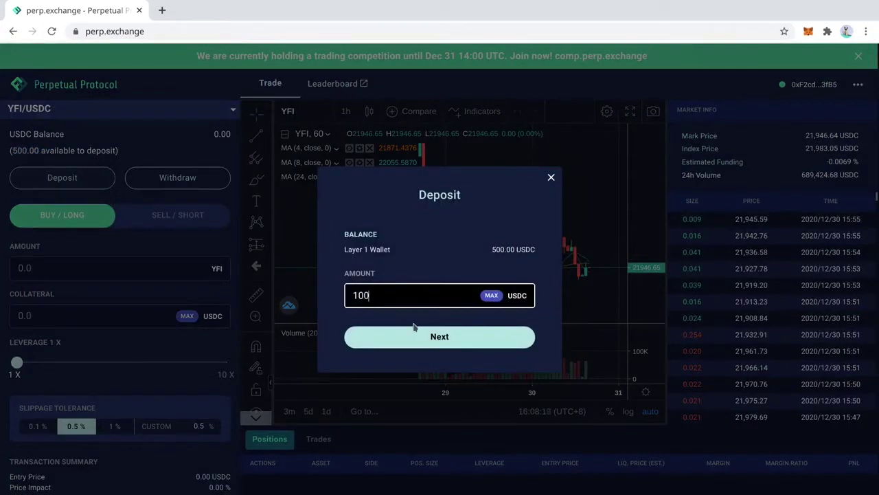
pyautogui.click(429, 337)
pyautogui.click(434, 304)
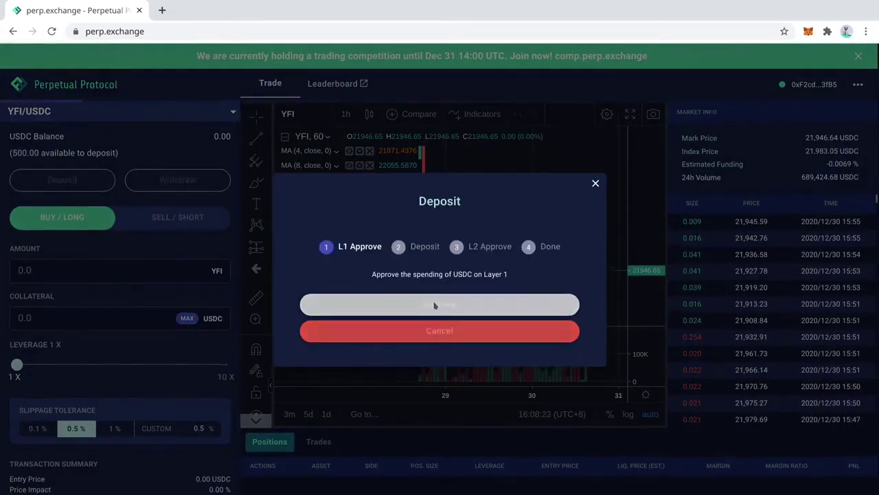
pyautogui.click(817, 343)
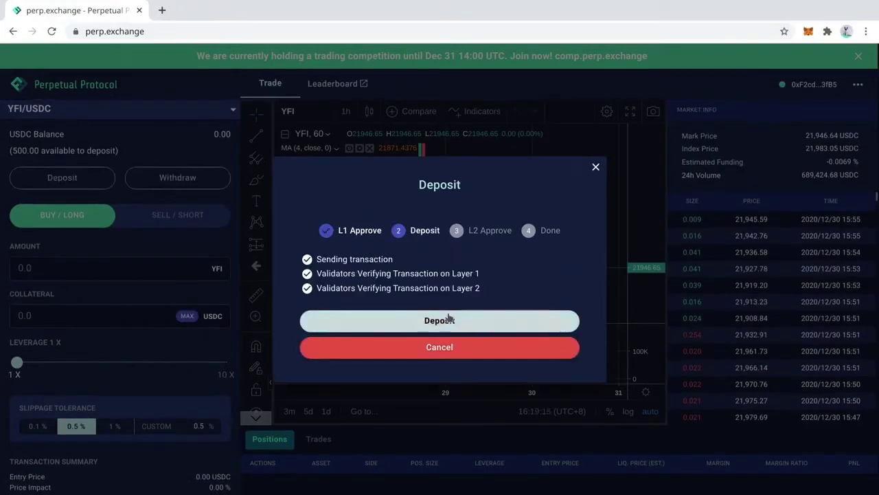
# - Submit and confirm the deposit transaction, and sign the Layer 2 spending approval to finish the deposit
pyautogui.click(450, 327)
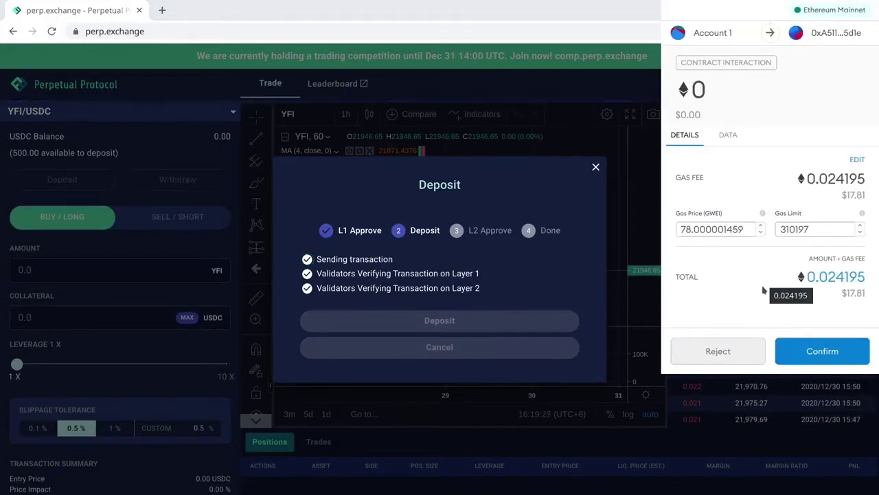
pyautogui.click(826, 353)
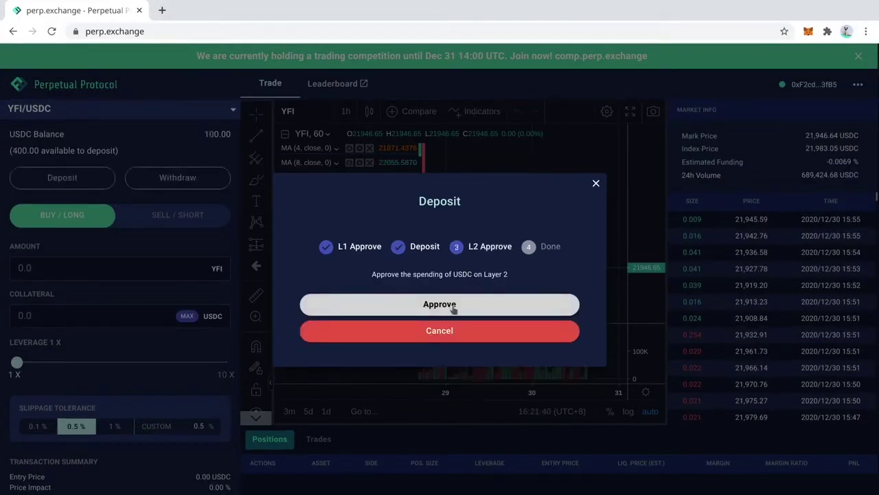
pyautogui.click(453, 310)
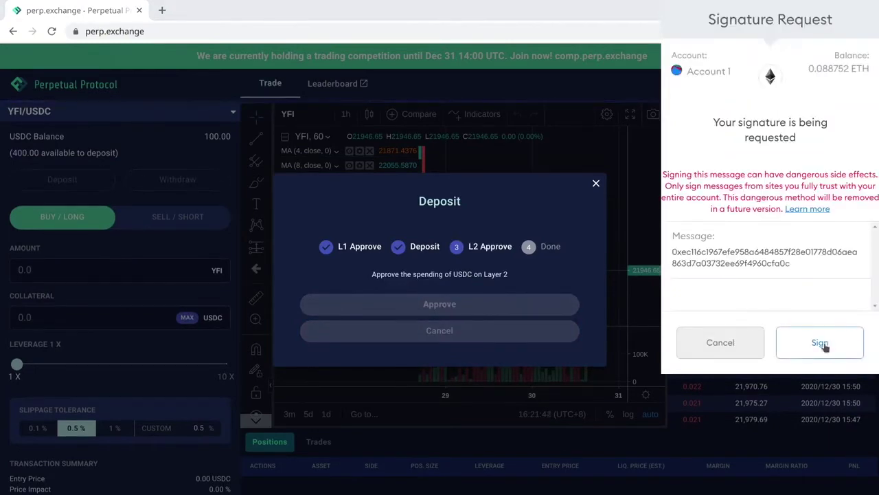
pyautogui.click(821, 343)
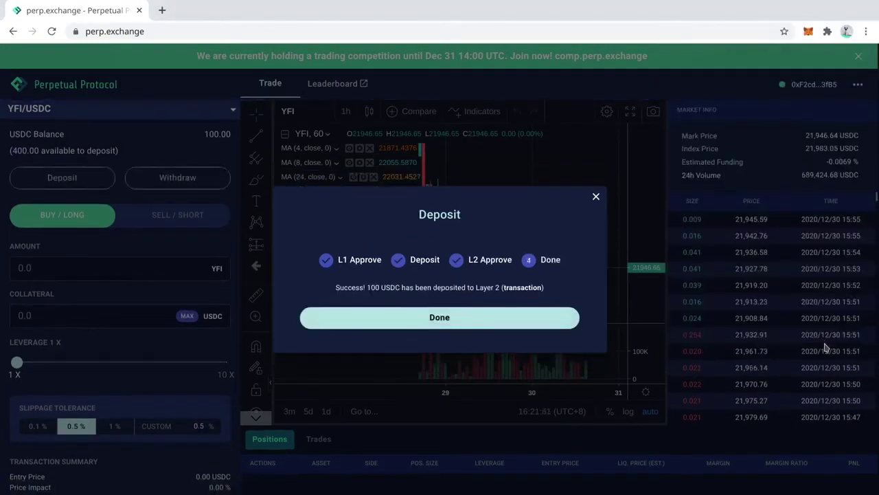
pyautogui.click(441, 320)
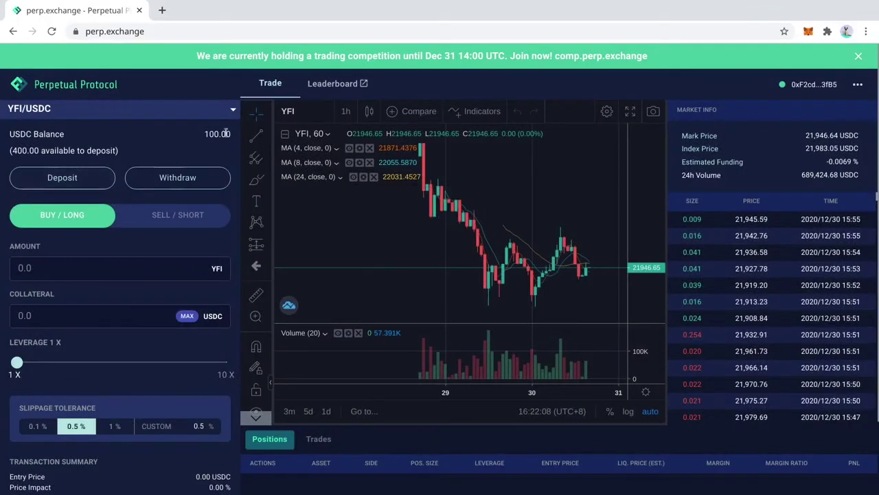
# - Switch the trading market to ETH/USDC and enter an order amount of 1 ETH
pyautogui.click(112, 112)
pyautogui.click(54, 67)
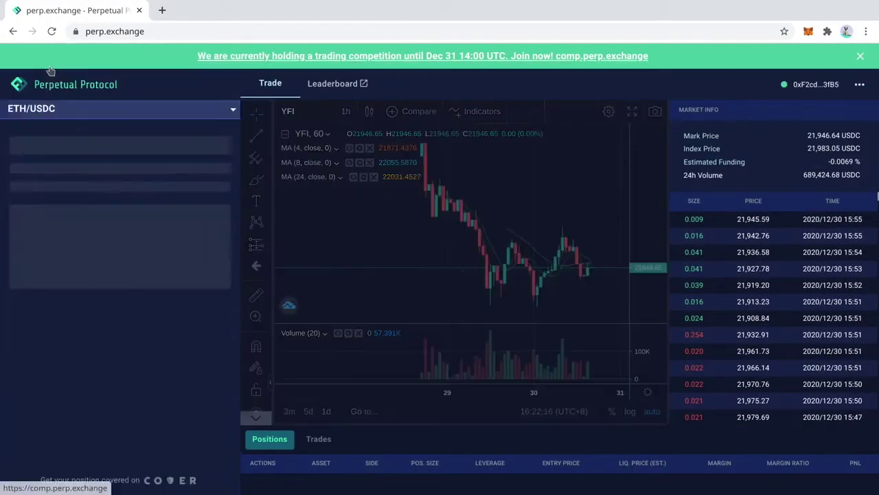
pyautogui.click(60, 271)
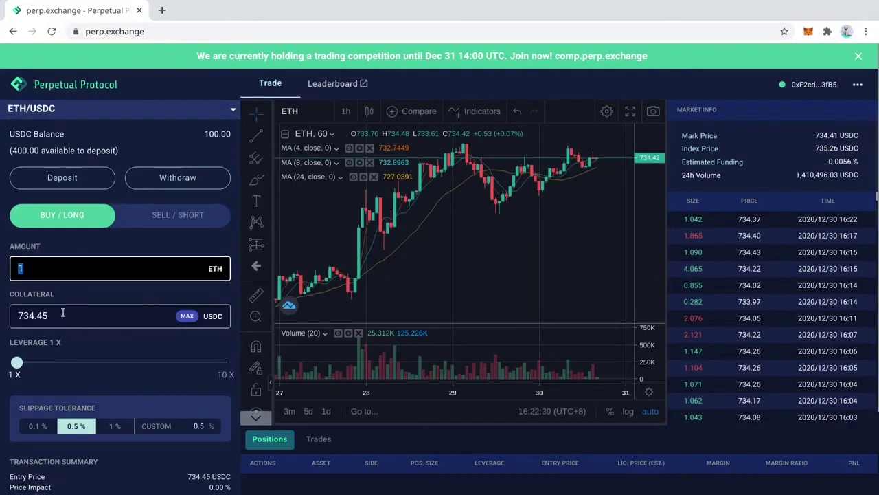
# - Set the long order's collateral to 100 USDC and its leverage to 10x
pyautogui.moveTo(62, 315); pyautogui.dragTo(7, 314)
pyautogui.write('100')
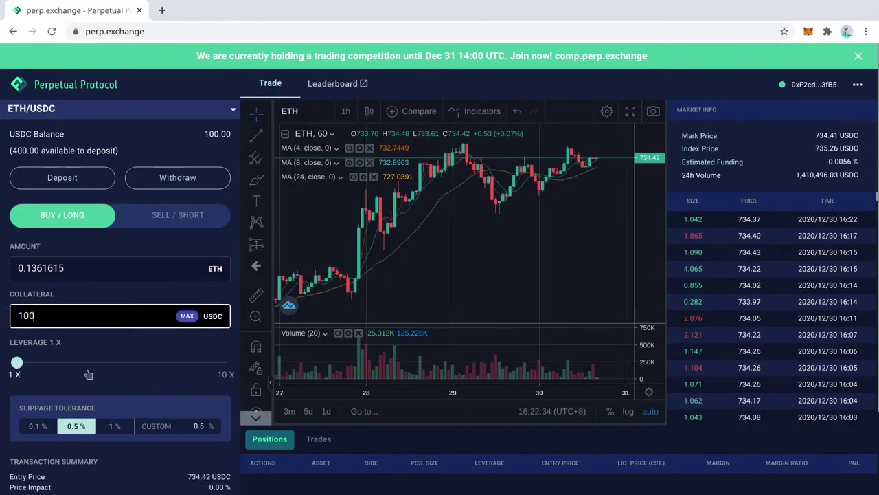
pyautogui.moveTo(17, 362); pyautogui.dragTo(228, 365)
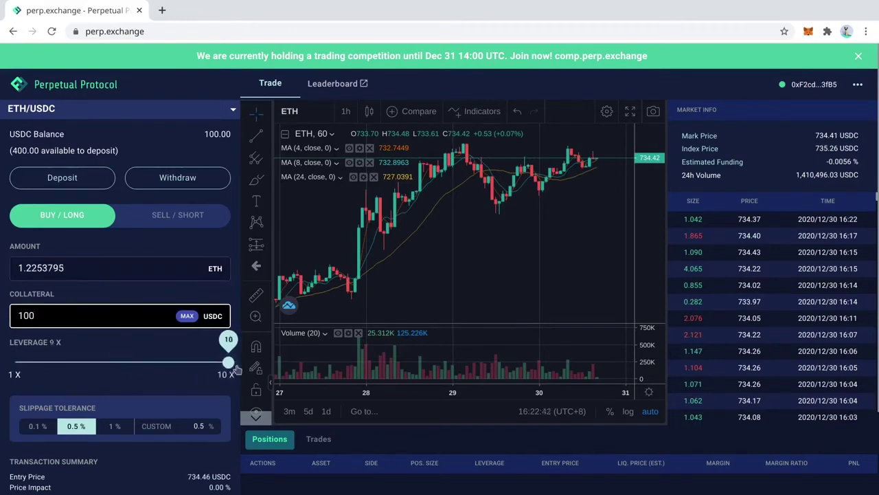
# - Check the order's transaction summary and set the collateral to 99 USDC
pyautogui.scroll(-2, 151, 405)
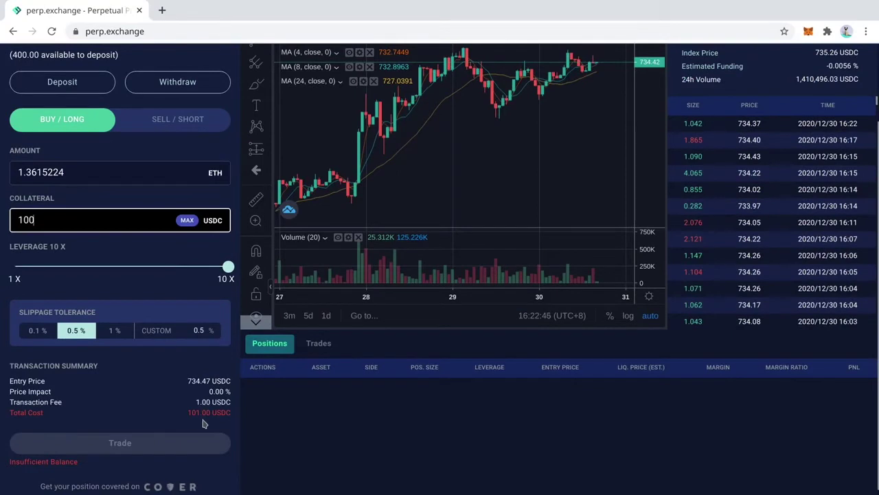
pyautogui.scroll(1, 144, 405)
pyautogui.press('BackSpace')
pyautogui.press('BackSpace')
pyautogui.press('BackSpace')
pyautogui.write('99')
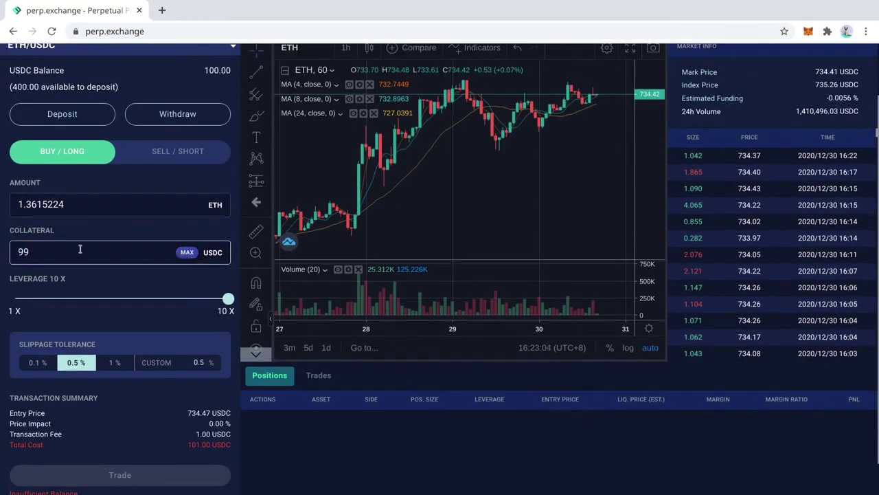
# - Change the ETH order's side to Sell / Short and review its transaction summary
pyautogui.scroll(1, 134, 362)
pyautogui.scroll(1, 134, 363)
pyautogui.click(177, 190)
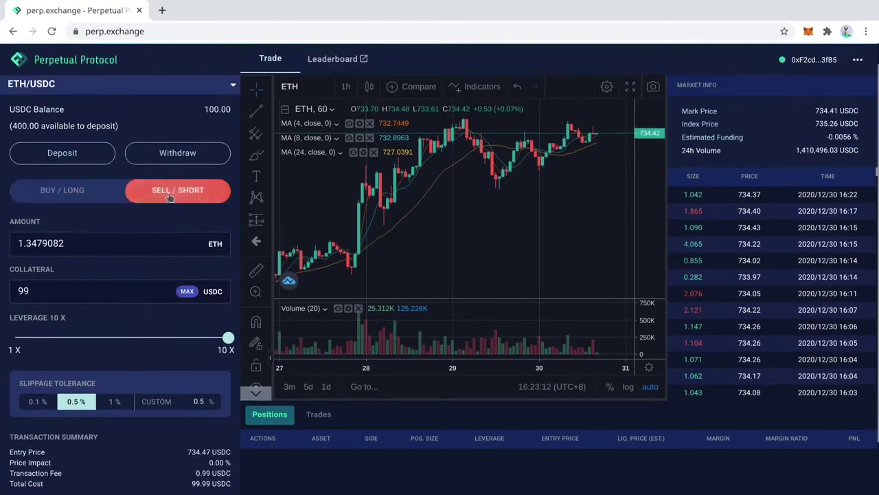
pyautogui.scroll(-2, 260, 329)
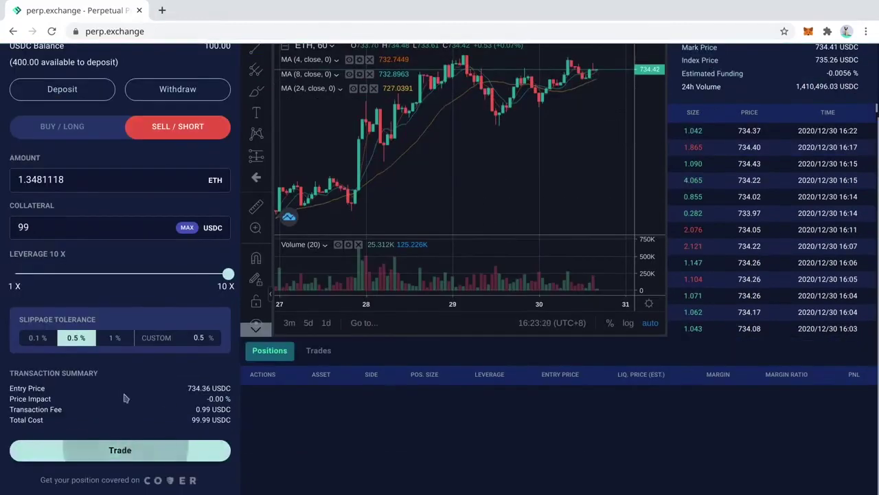
# - Submit the ETH short order with its wallet signature and review the resulting open position
pyautogui.click(122, 448)
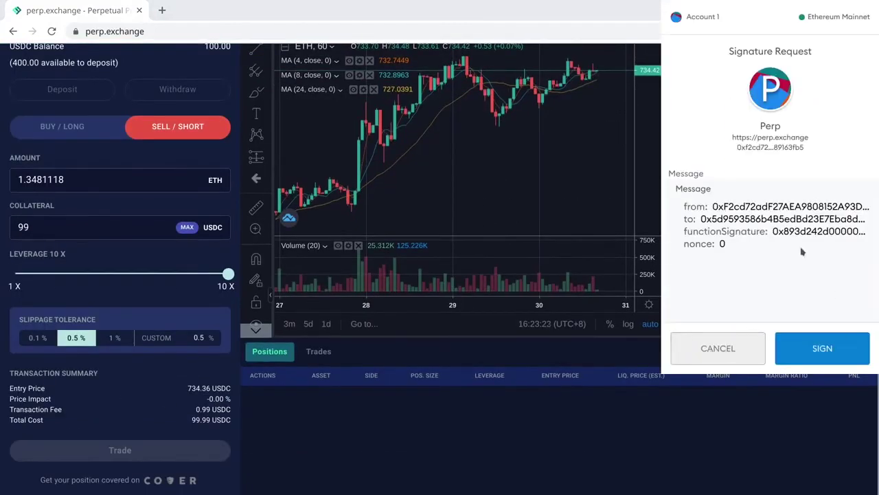
pyautogui.click(810, 346)
pyautogui.scroll(3, 499, 391)
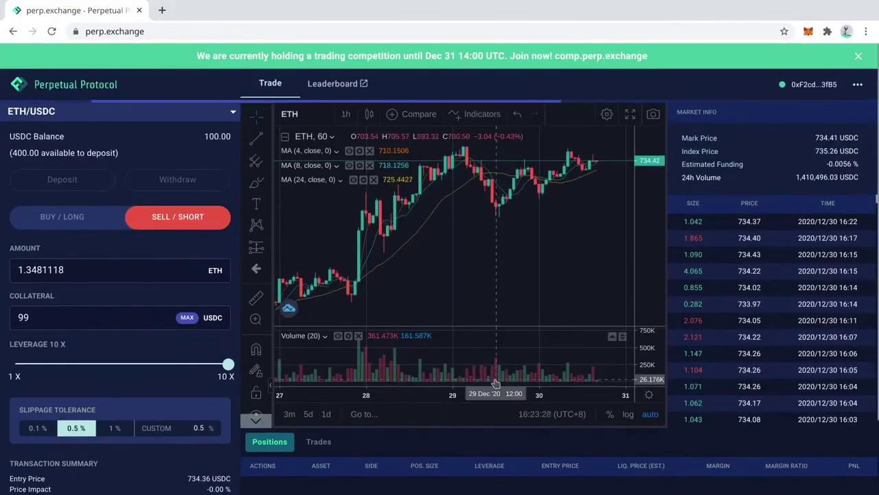
pyautogui.scroll(-1, 630, 447)
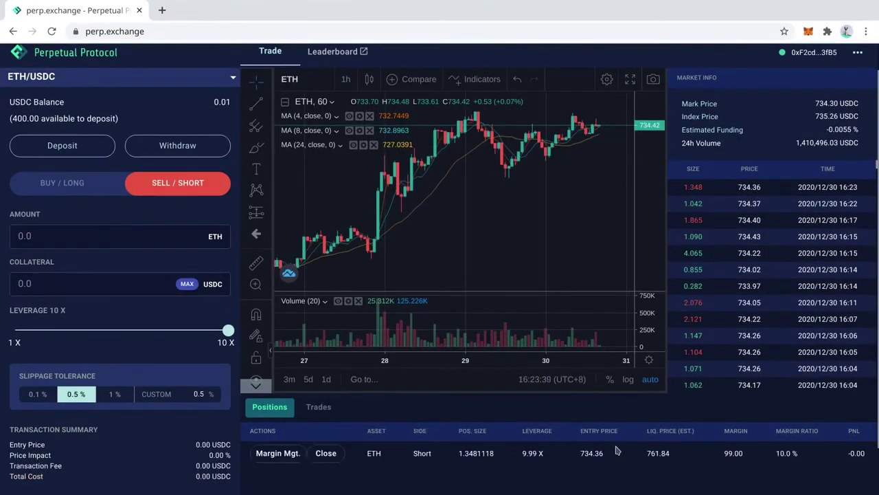
pyautogui.scroll(-1, 617, 450)
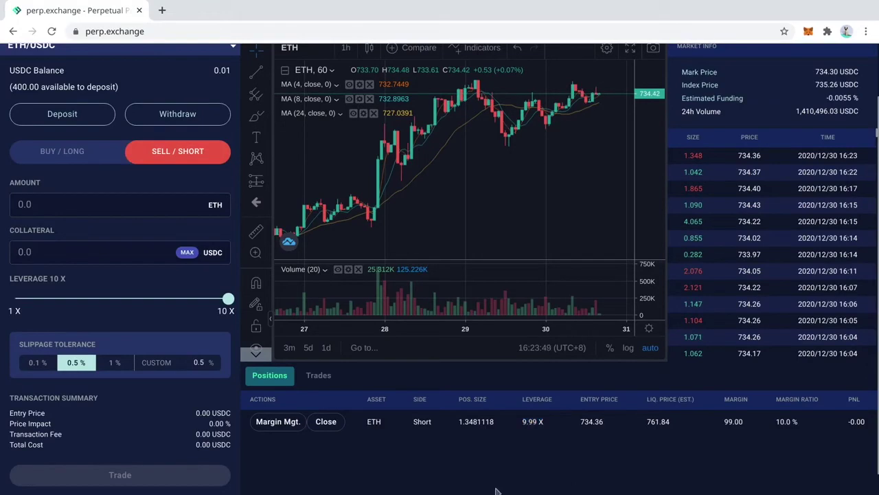
# - Close the ETH short position at 0.5 % slippage tolerance with a wallet signature and view the trade history
pyautogui.click(329, 424)
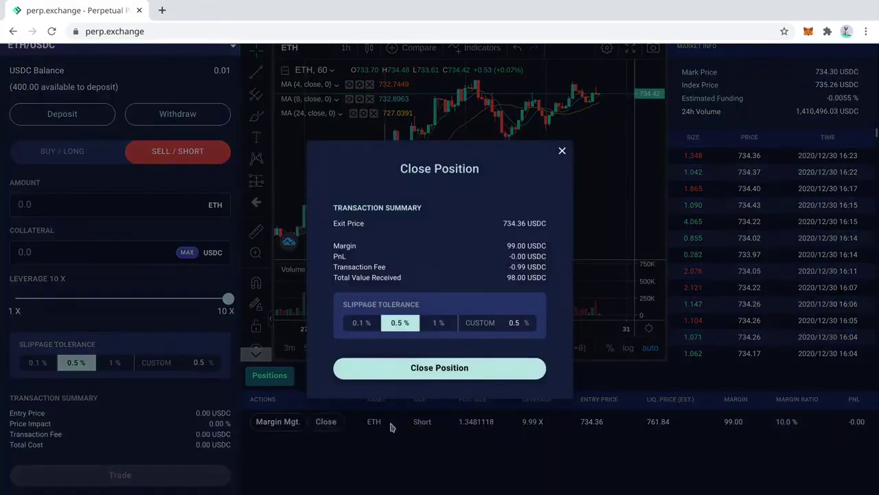
pyautogui.click(447, 369)
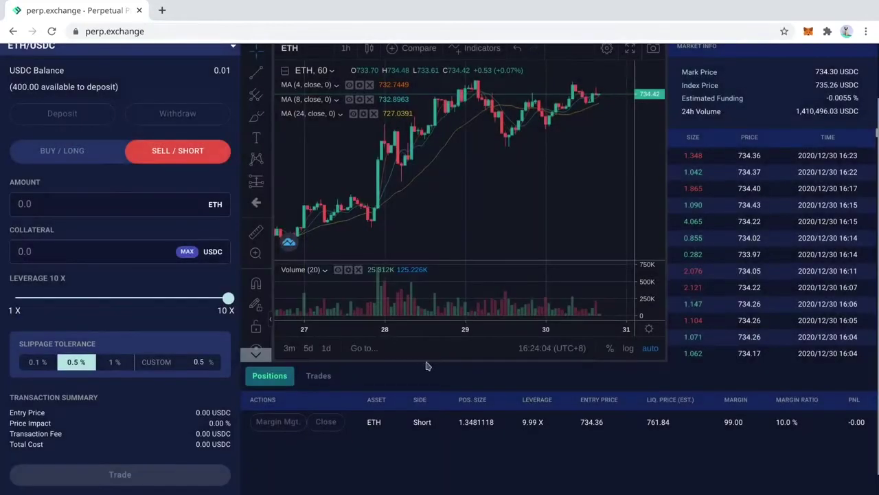
pyautogui.click(820, 352)
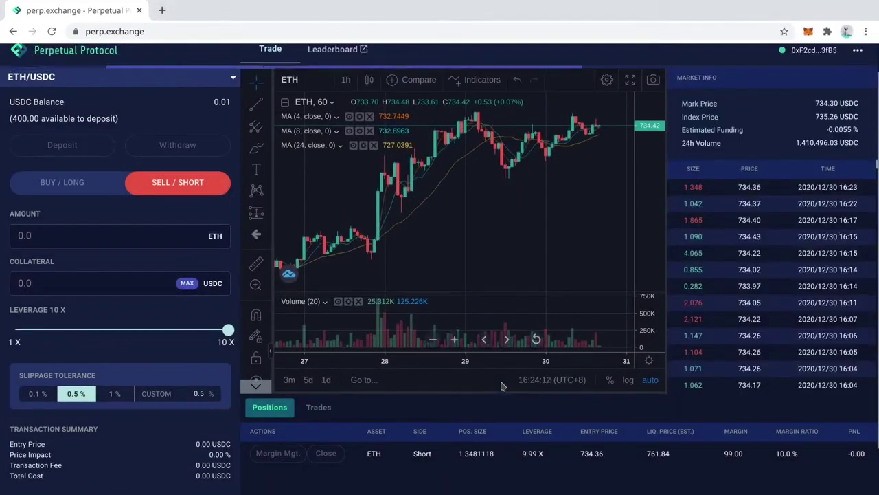
pyautogui.click(318, 404)
pyautogui.scroll(-1, 395, 450)
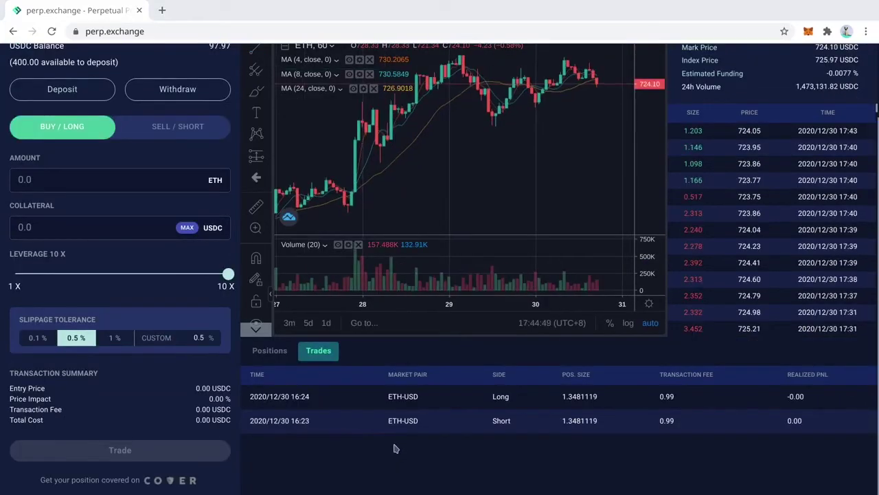
# - Withdraw the maximum balance of 97.97 USDC from the Layer 2 wallet, approve it in MetaMask and check the amount available to deposit
pyautogui.scroll(1, 395, 449)
pyautogui.click(177, 178)
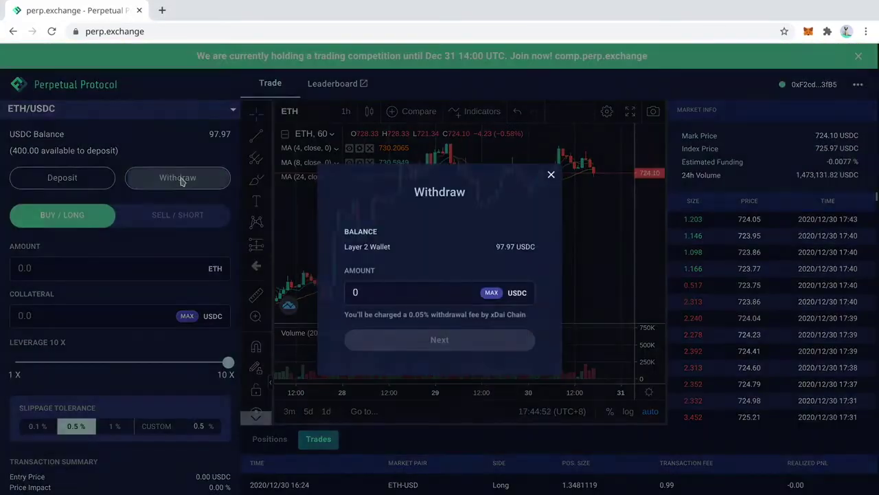
pyautogui.click(489, 294)
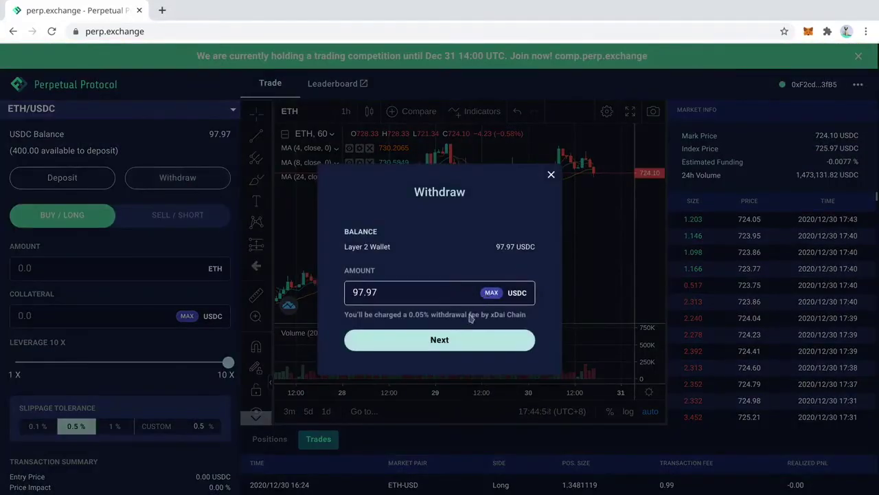
pyautogui.click(429, 342)
pyautogui.click(439, 325)
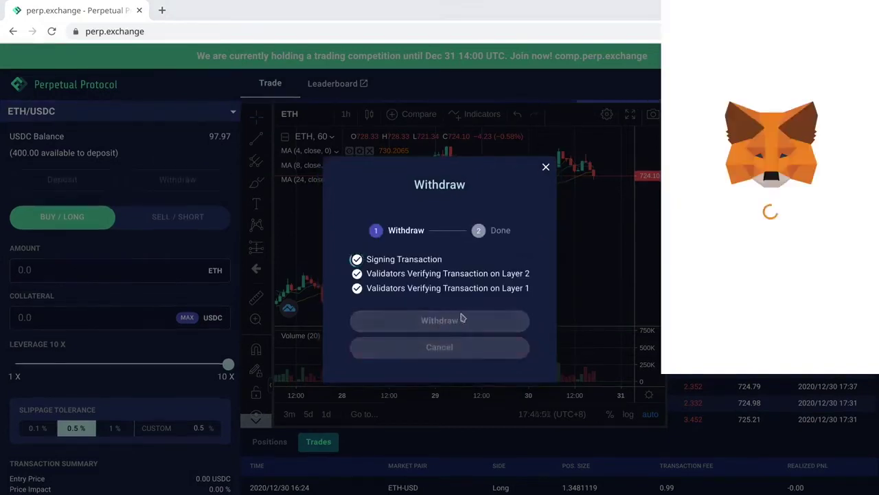
pyautogui.click(821, 348)
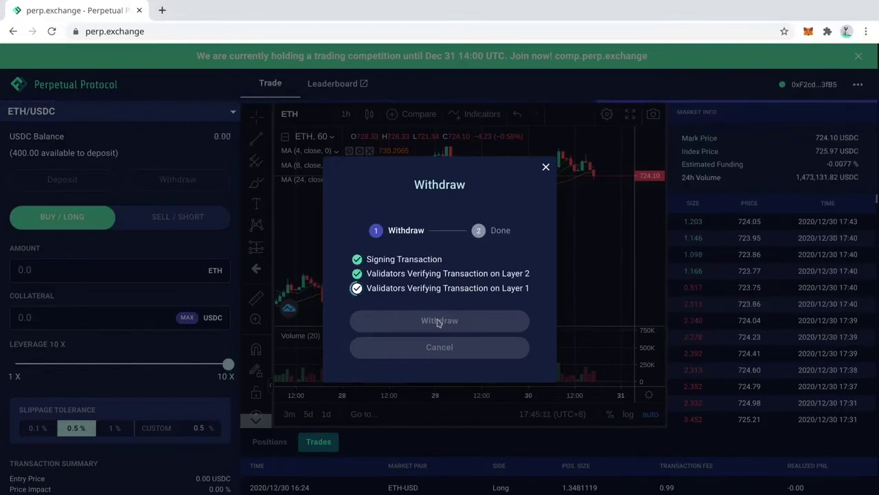
pyautogui.click(441, 320)
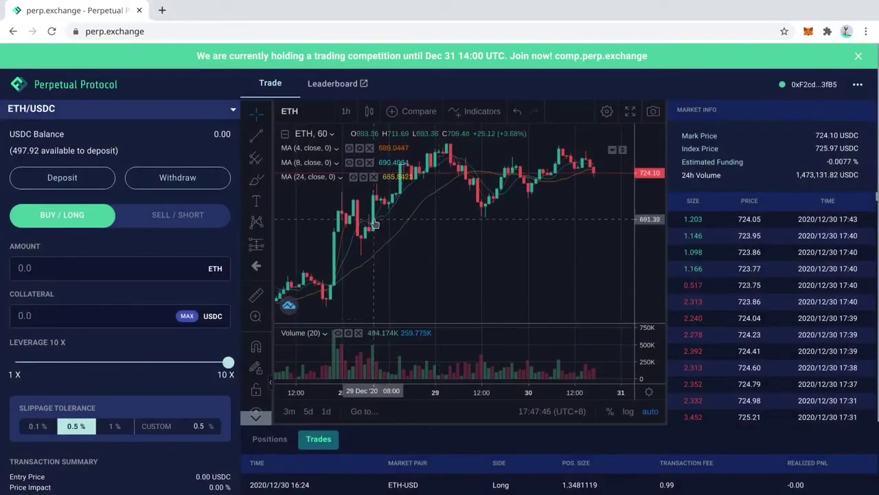
pyautogui.moveTo(11, 151); pyautogui.dragTo(39, 149)
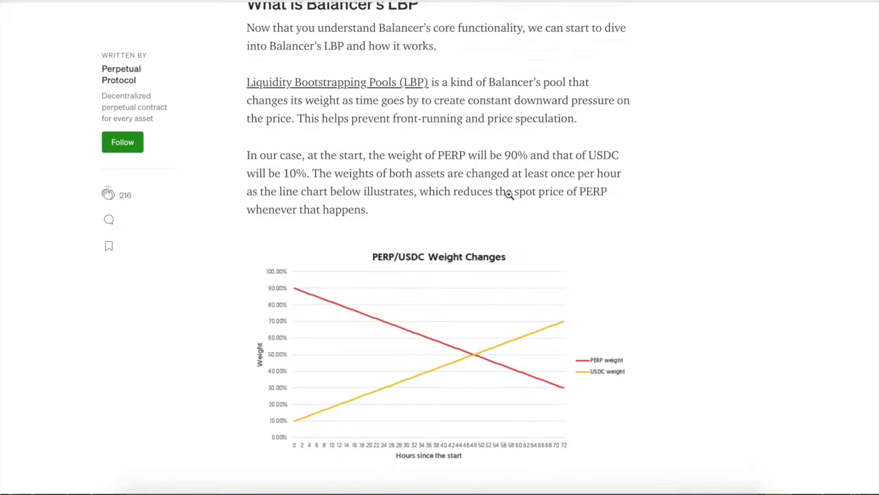
# - Examine the Perpetual Protocol article's section on Balancer's LBP, its PERP/USDC weight and spot price charts, and the reasons for choosing LBP
pyautogui.scroll(3, 512, 196)
pyautogui.scroll(5, 509, 198)
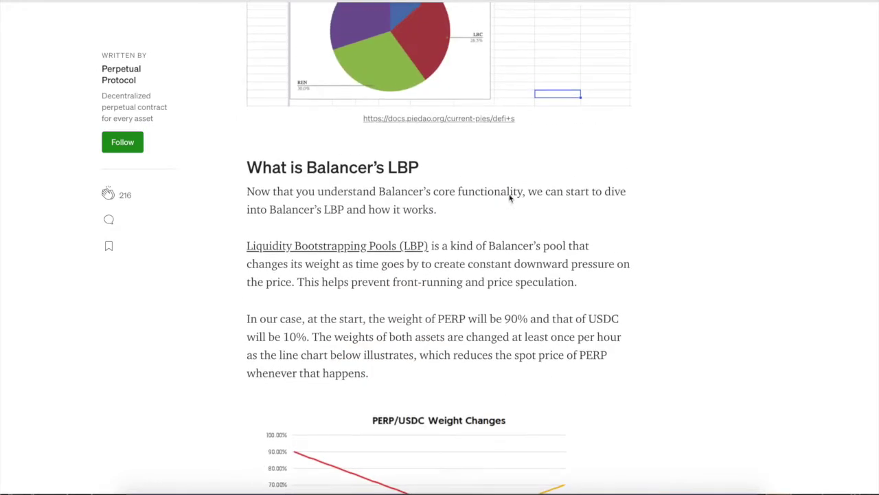
pyautogui.scroll(3, 510, 196)
pyautogui.scroll(-12, 510, 198)
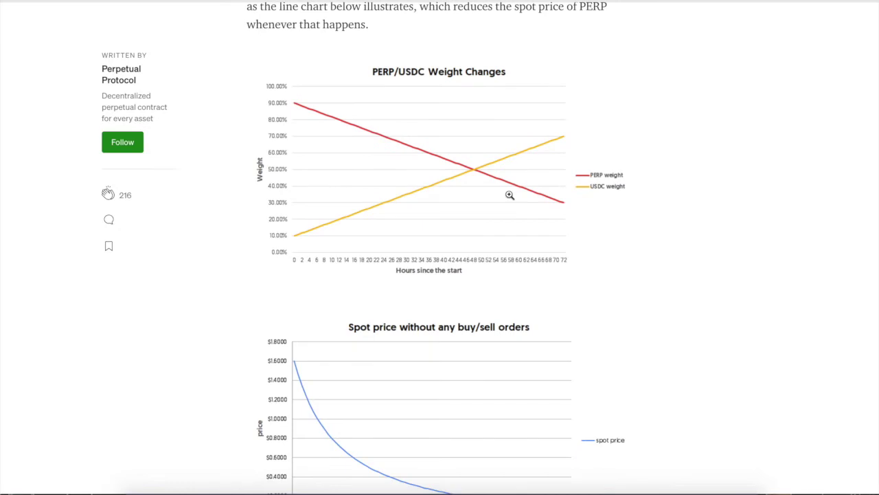
pyautogui.scroll(-7, 510, 197)
pyautogui.scroll(-1, 514, 202)
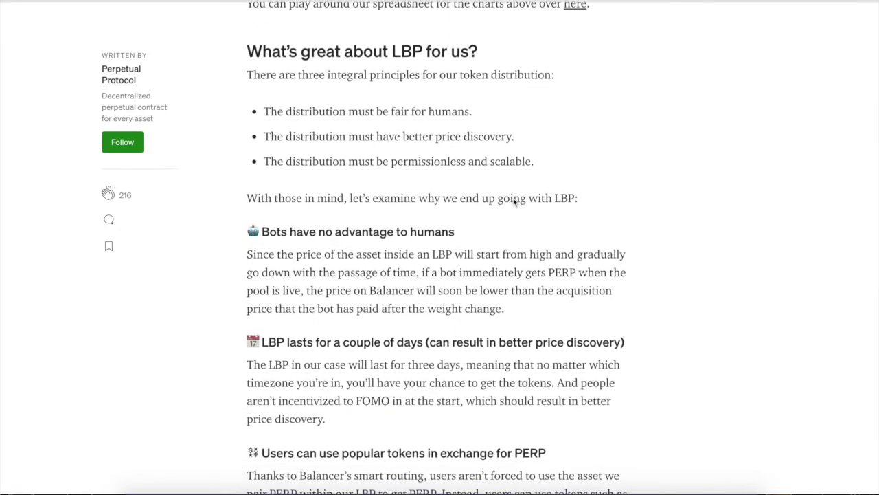
pyautogui.scroll(5, 504, 170)
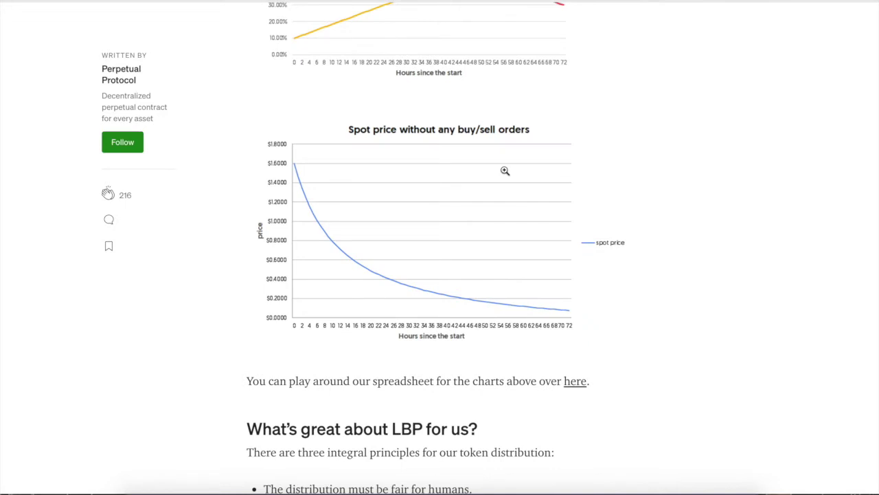
pyautogui.scroll(13, 505, 170)
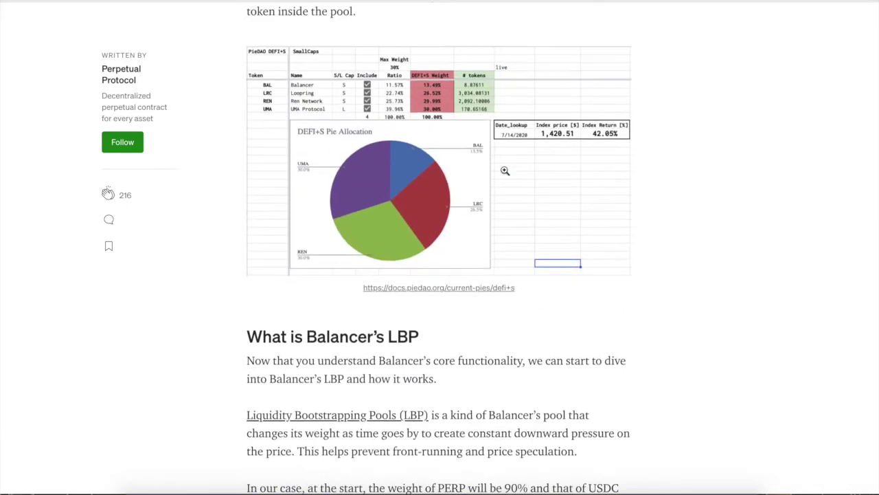